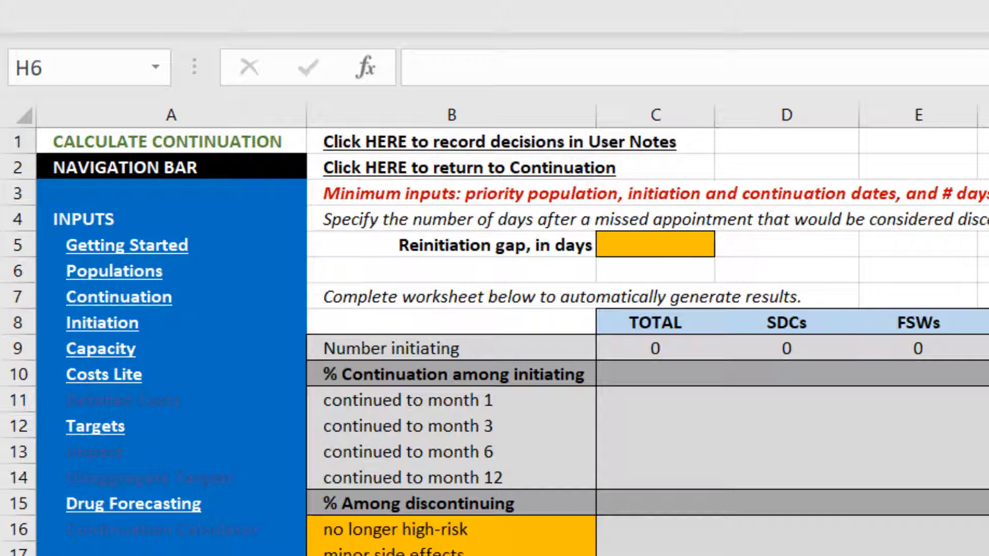
Set the reinitiation gap to 14 days.
{"action": "left_click", "coordinate": [630, 245]}
{"action": "type", "text": "14"}
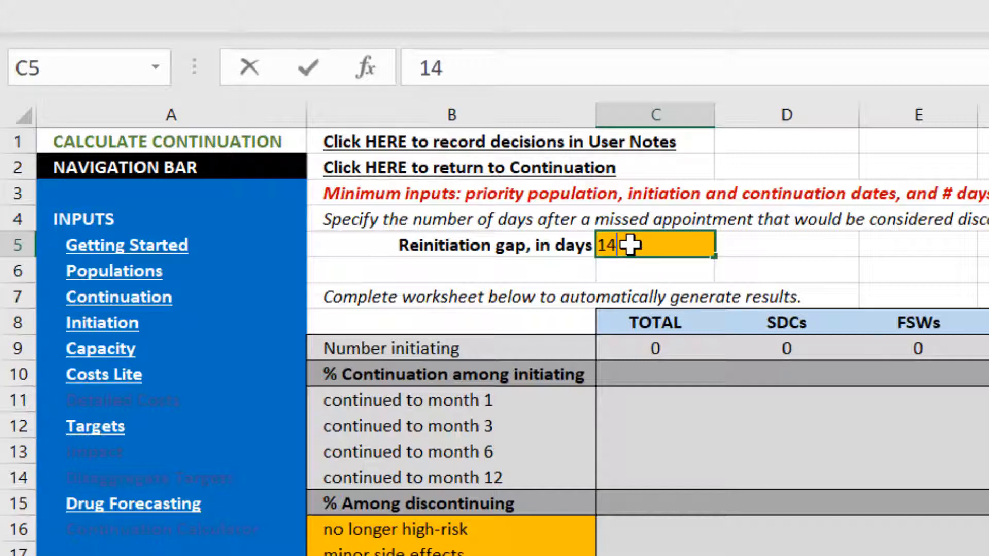
{"action": "key", "text": "Return"}
{"action": "left_click", "coordinate": [790, 256]}
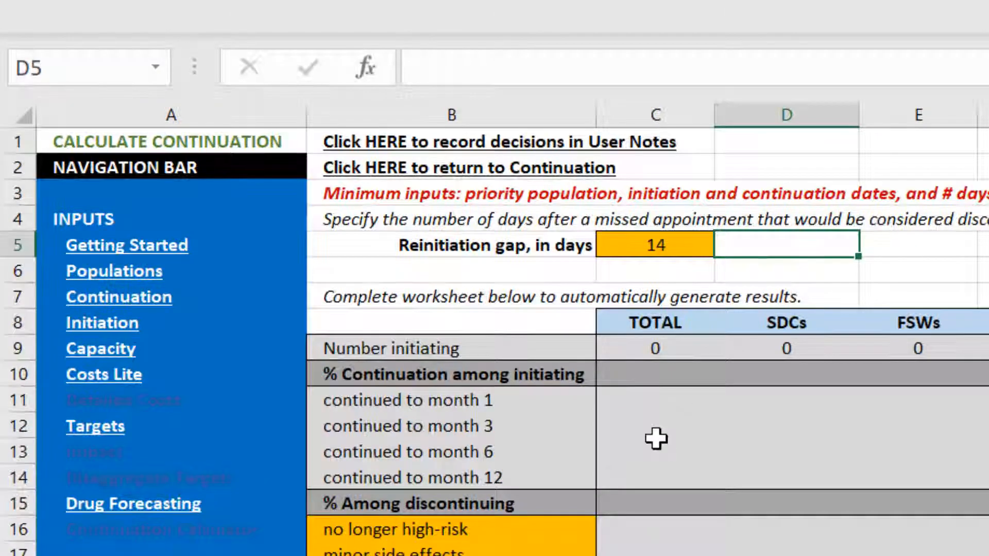
Enter the first client's PrEP ID in the first row of the Data Entry Worksheet.
{"action": "scroll", "coordinate": [656, 436], "scroll_direction": "down", "scroll_amount": 2}
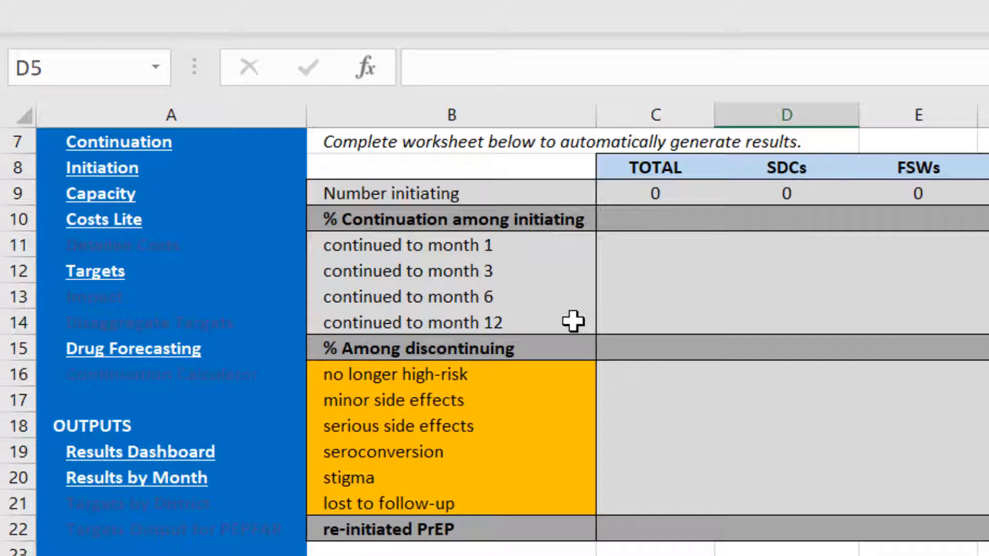
{"action": "left_click", "coordinate": [555, 372]}
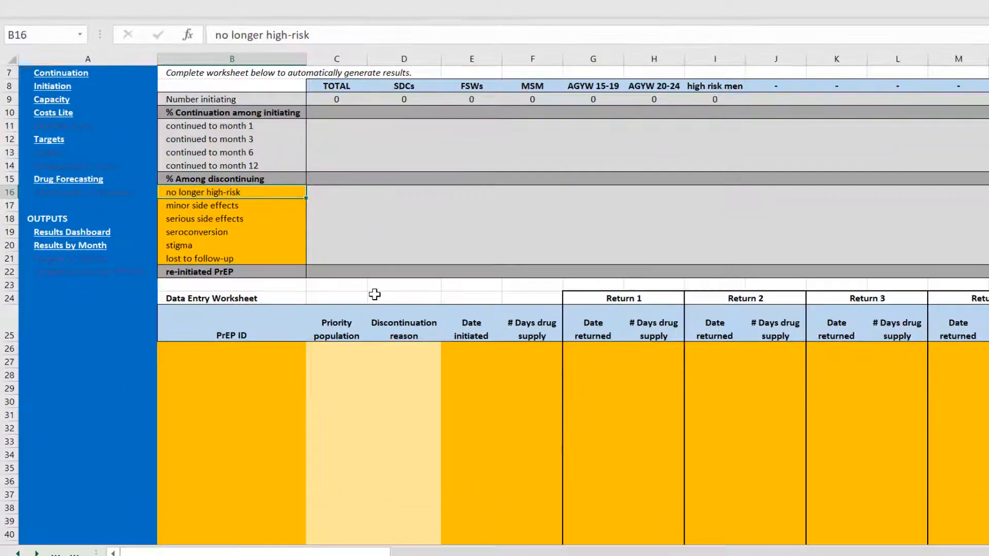
{"action": "left_click", "coordinate": [375, 294]}
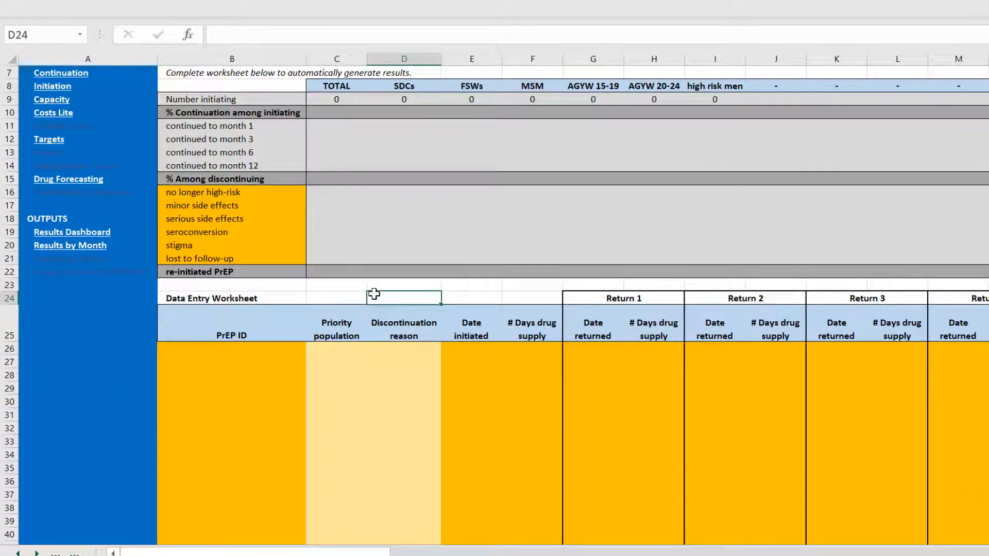
{"action": "scroll", "coordinate": [375, 422], "scroll_direction": "down", "scroll_amount": 2}
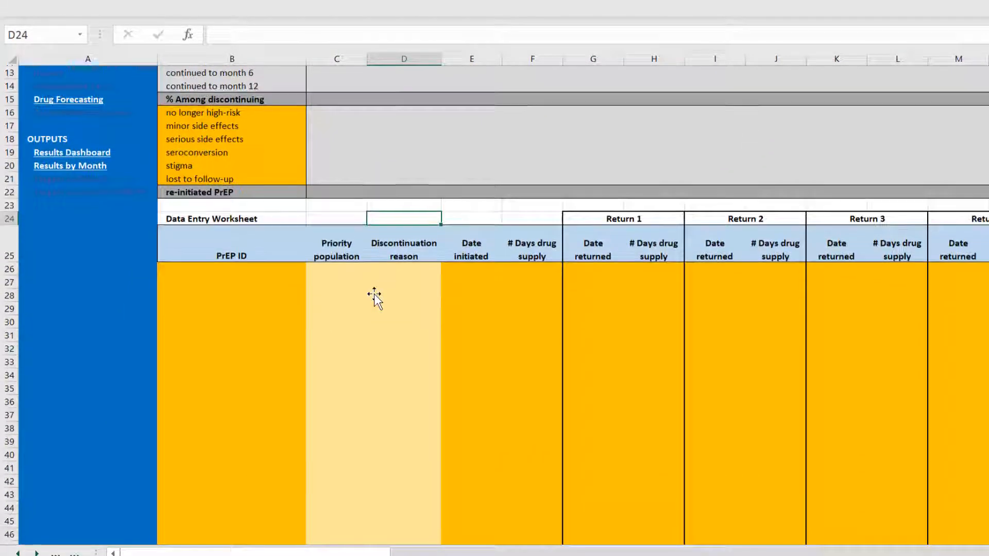
{"action": "left_click", "coordinate": [295, 274]}
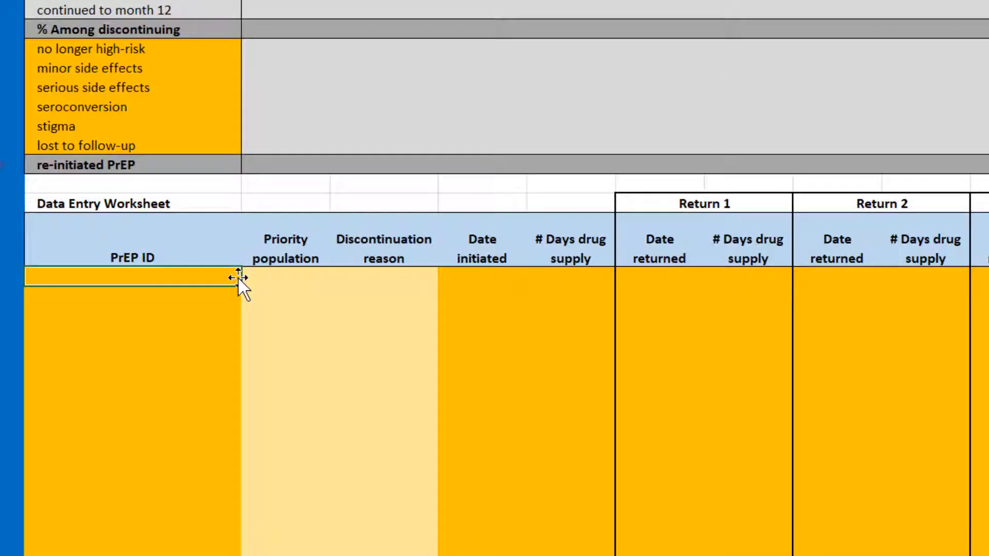
{"action": "type", "text": "100001"}
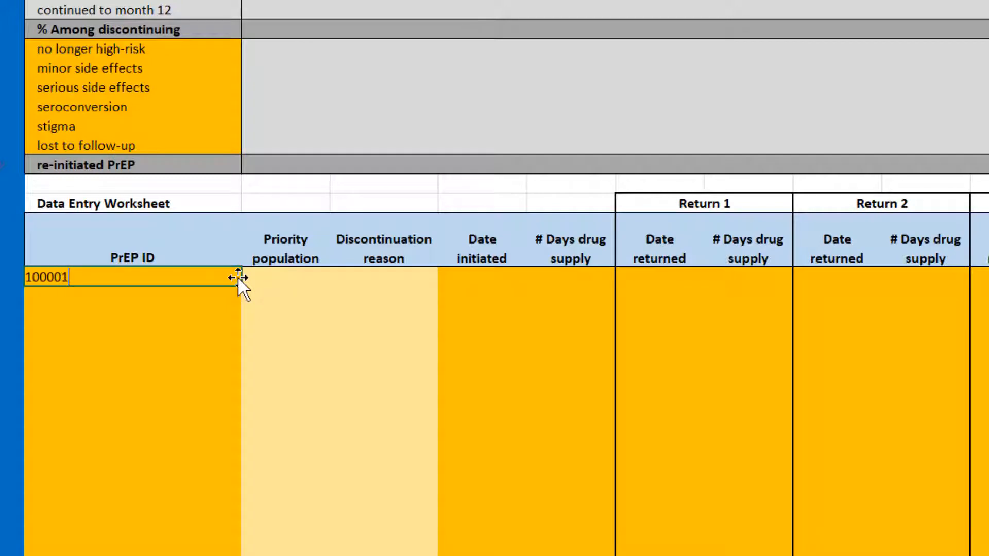
{"action": "key", "text": "Return"}
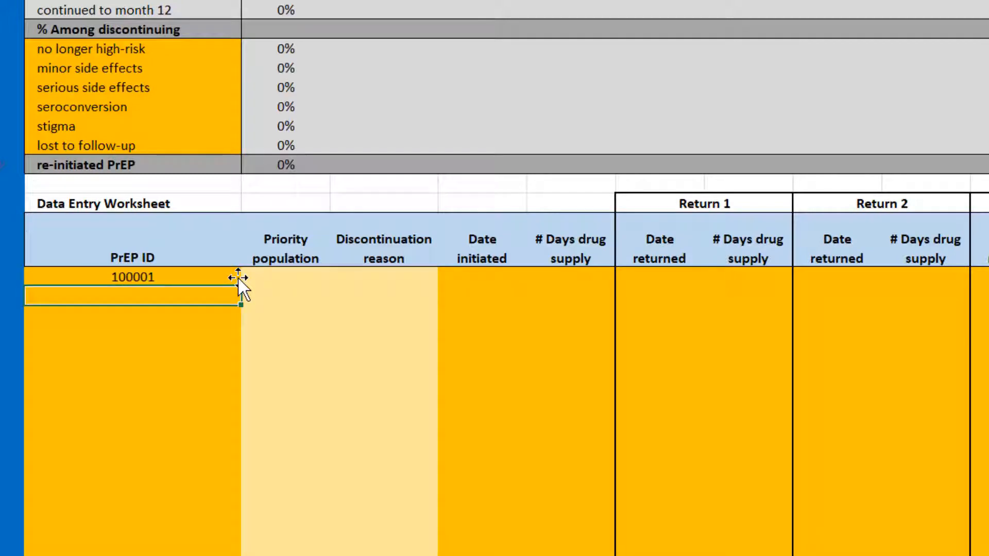
Set the first client's priority population to FSWs and the discontinuation reason to lost to follow-up.
{"action": "key", "text": "Up"}
{"action": "key", "text": "Right"}
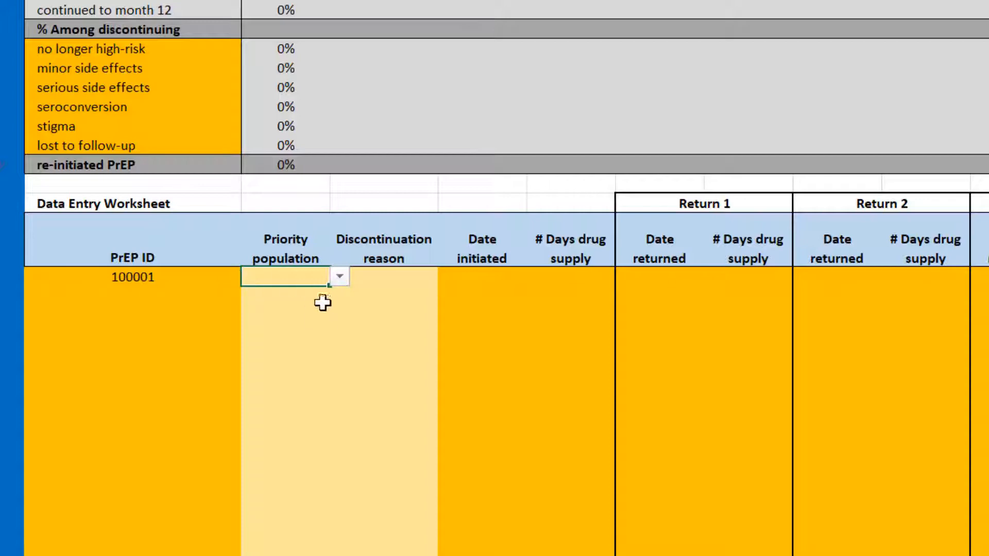
{"action": "left_click", "coordinate": [341, 280]}
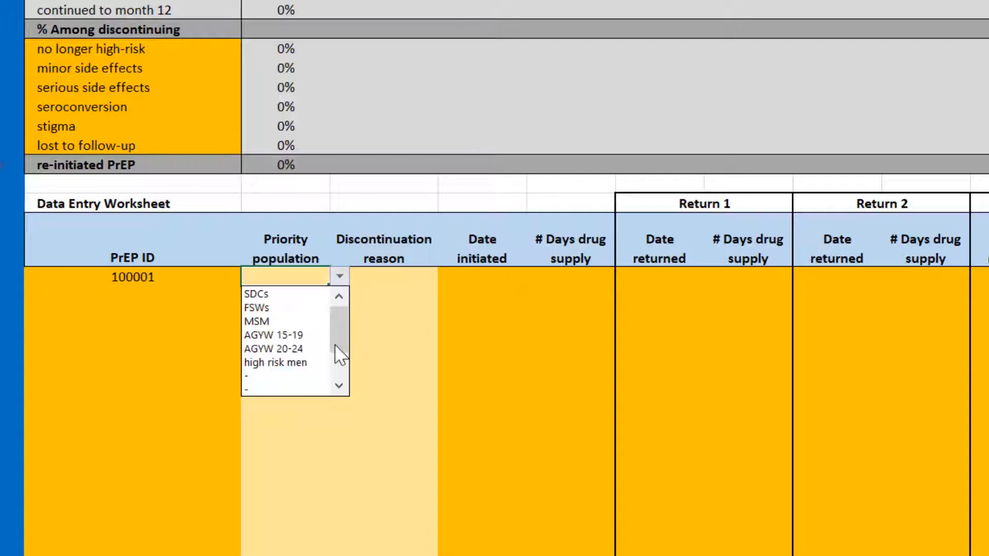
{"action": "left_click", "coordinate": [308, 309]}
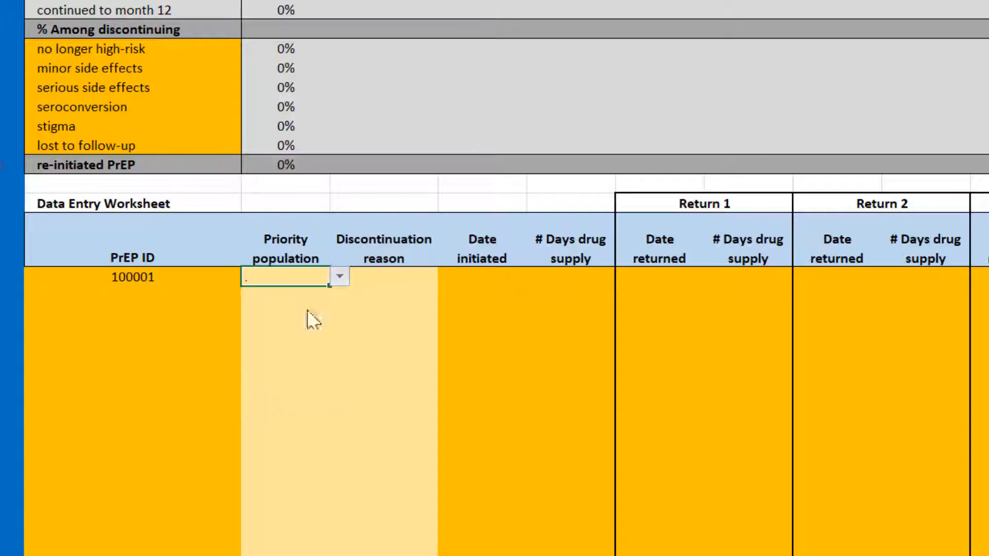
{"action": "left_click", "coordinate": [392, 285]}
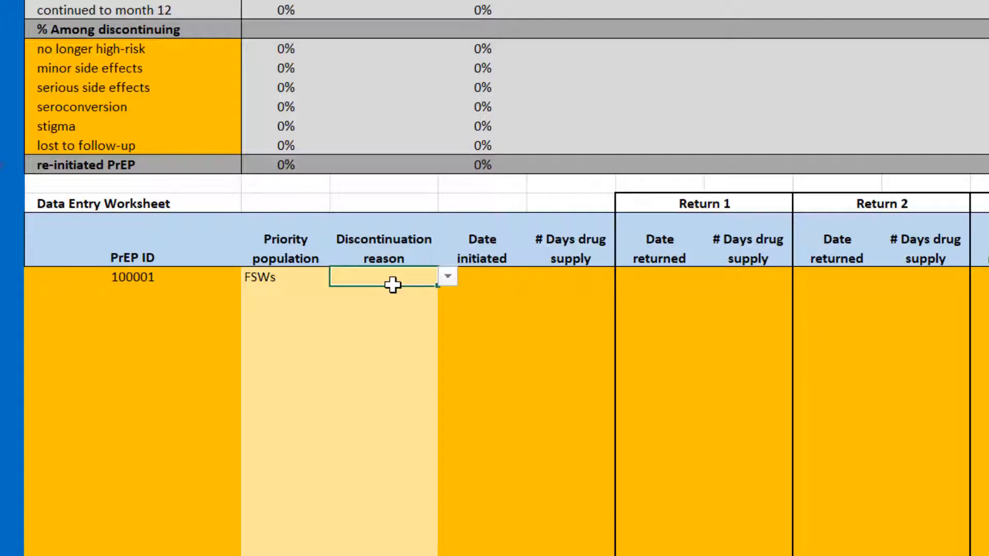
{"action": "left_click", "coordinate": [447, 277]}
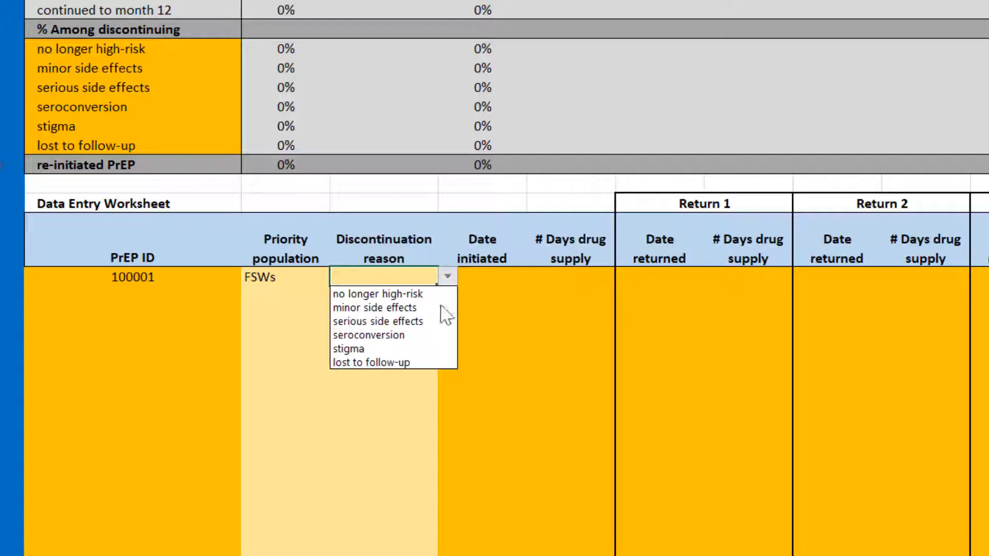
{"action": "left_click", "coordinate": [415, 361]}
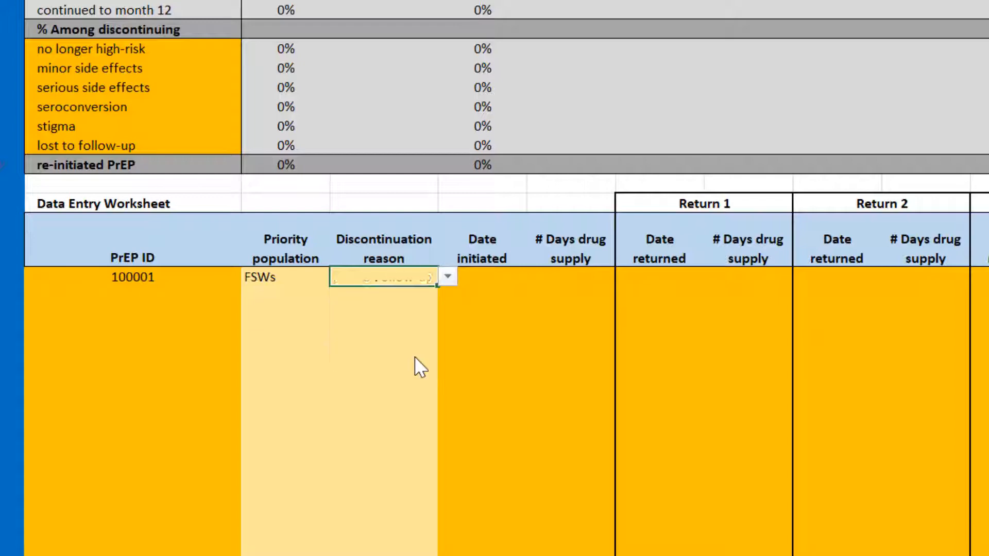
Enter 12-Sep-2018 as the first client's initiation date with a 30-day drug supply.
{"action": "left_click", "coordinate": [496, 281]}
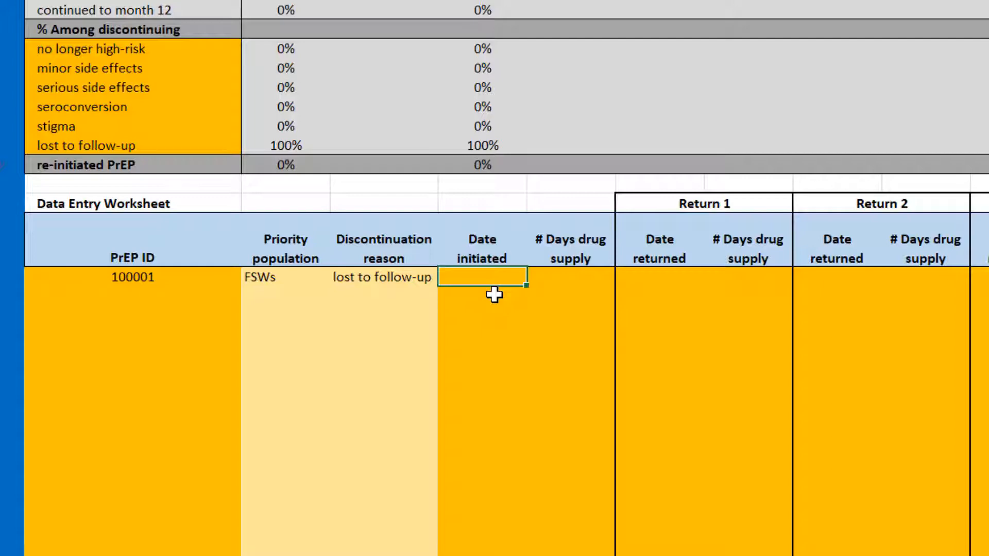
{"action": "type", "text": "12-s"}
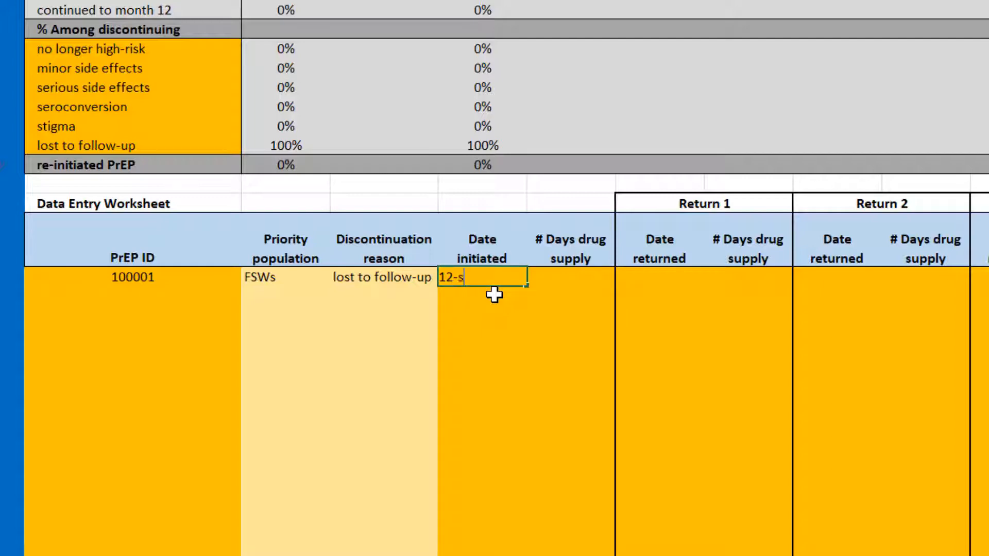
{"action": "type", "text": "ep-2018"}
{"action": "key", "text": "Return"}
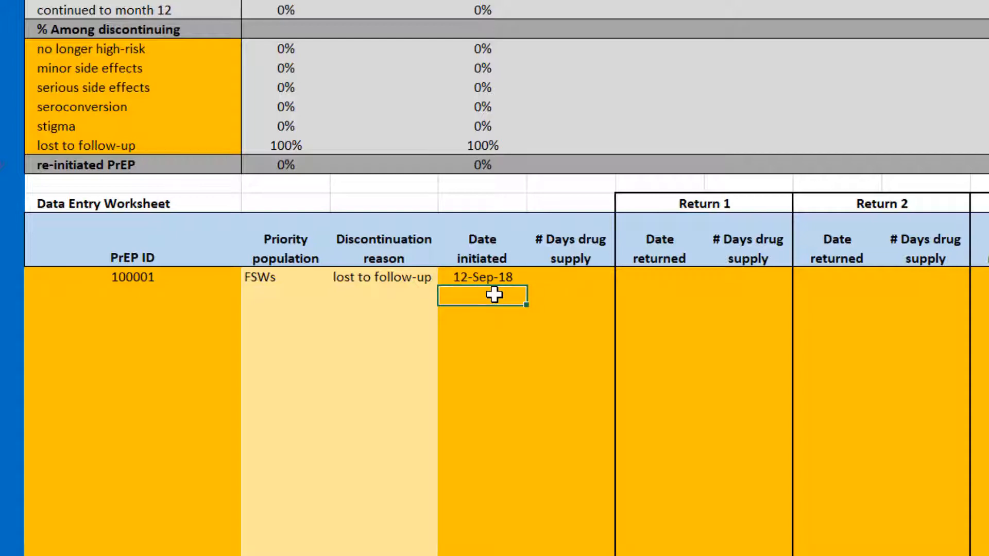
{"action": "key", "text": "Up"}
{"action": "key", "text": "Right"}
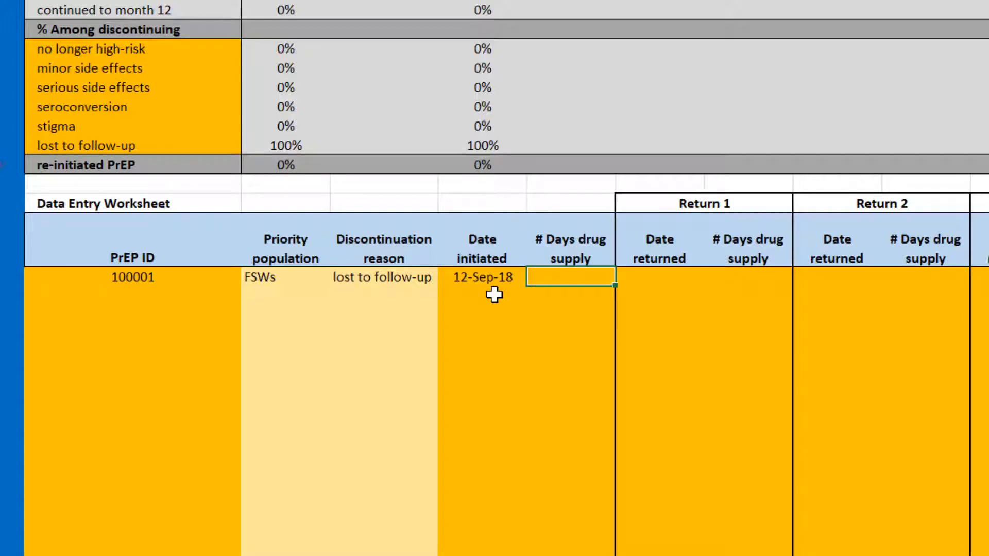
{"action": "type", "text": "30"}
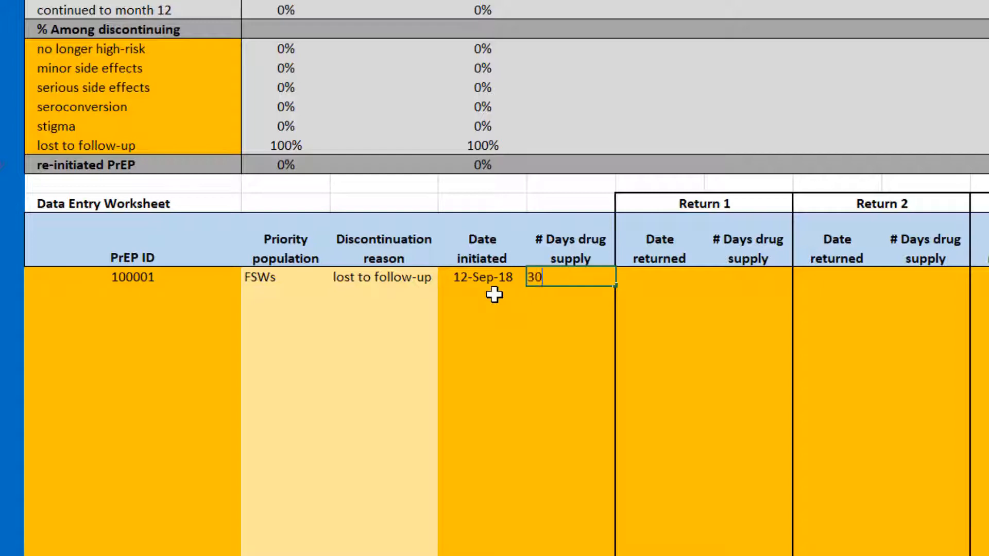
{"action": "key", "text": "Return"}
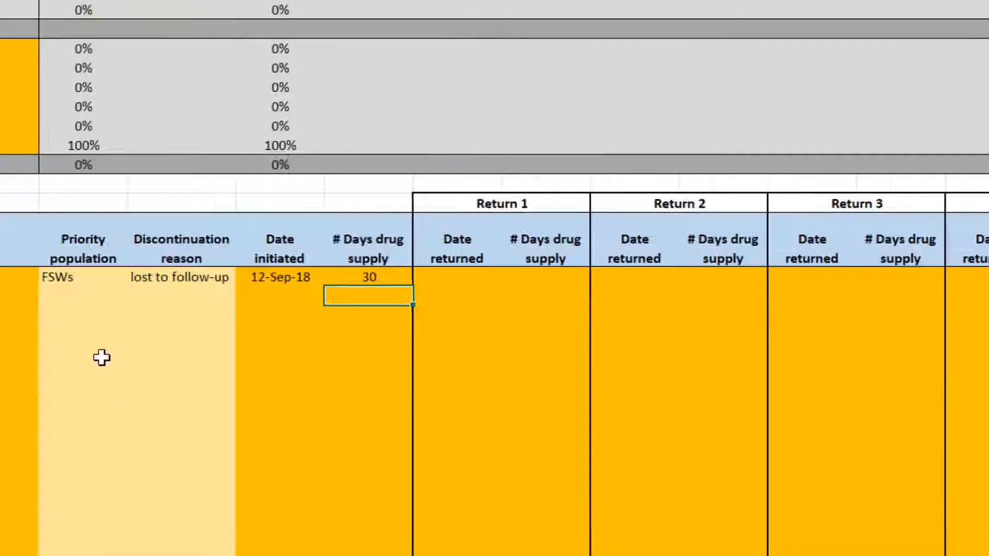
Record the first client's Return 1 visit on 10-Oct-2018 with a 90-day drug supply.
{"action": "left_click", "coordinate": [444, 282]}
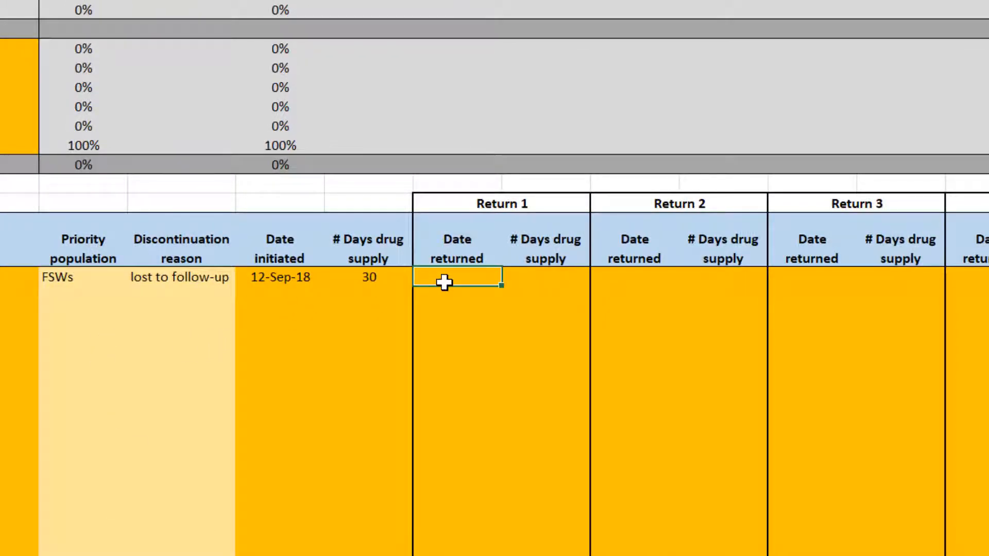
{"action": "type", "text": "10-oct-"}
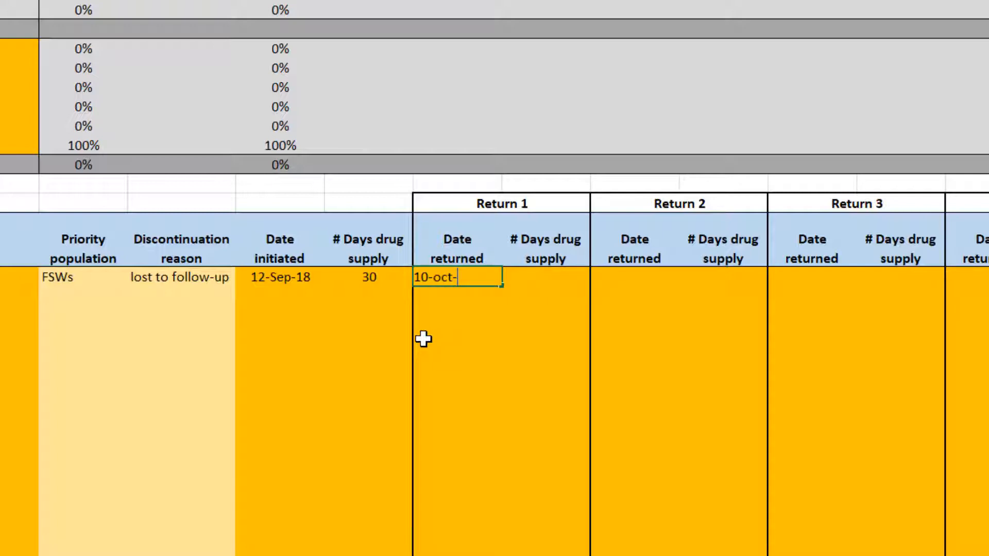
{"action": "type", "text": "2018"}
{"action": "key", "text": "Tab"}
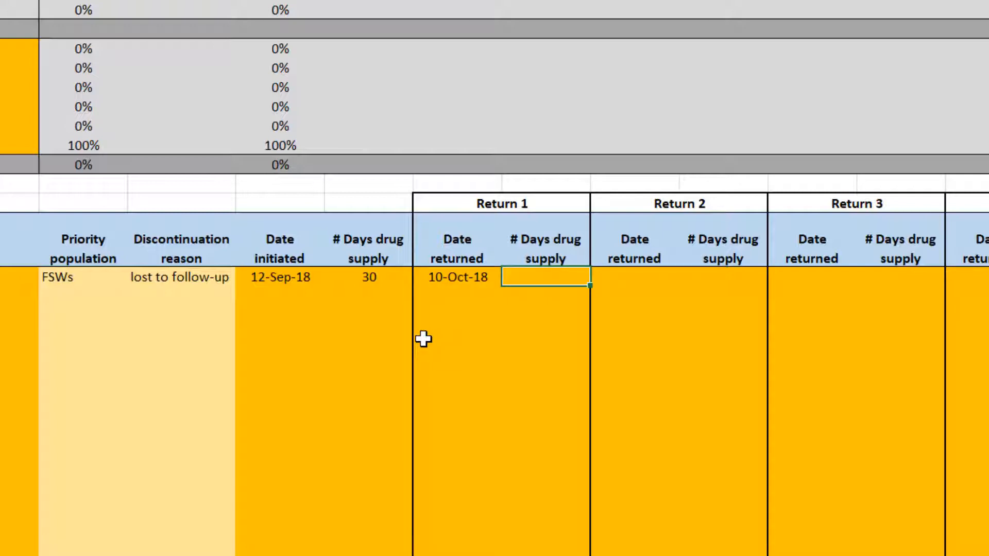
{"action": "type", "text": "90"}
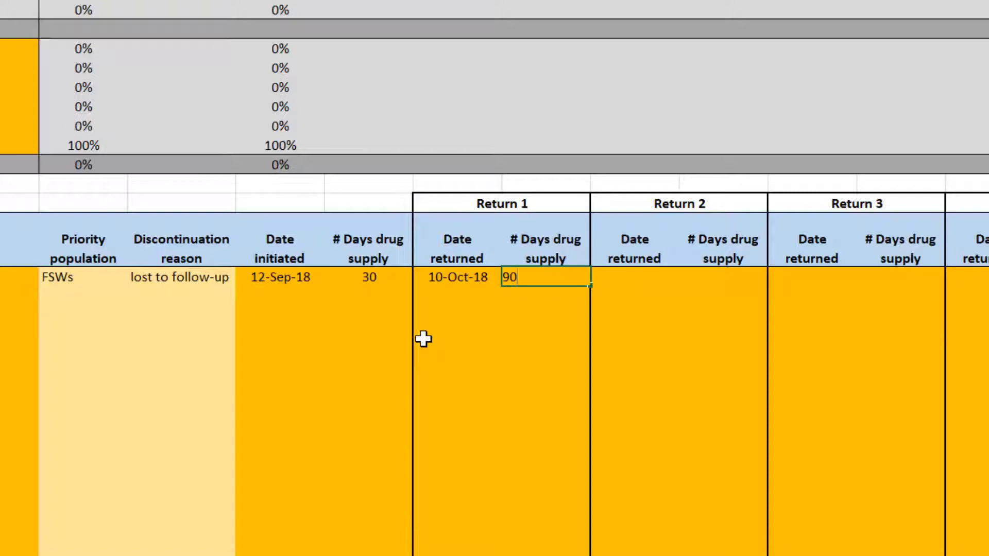
{"action": "key", "text": "Return"}
Record the first client's Return 2 visit on 12-Jan-2019 with a 90-day drug supply.
{"action": "key", "text": "Up"}
{"action": "key", "text": "Right"}
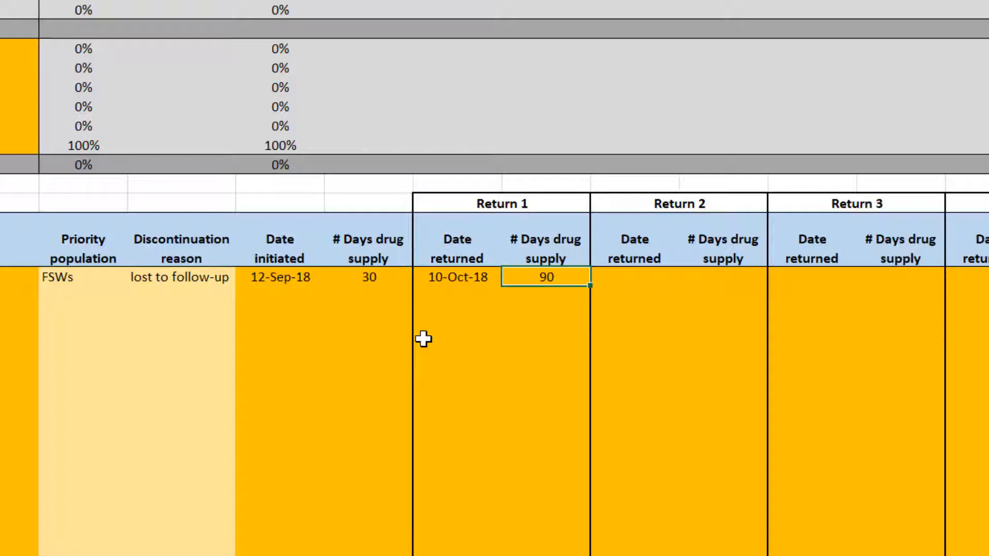
{"action": "key", "text": "Right"}
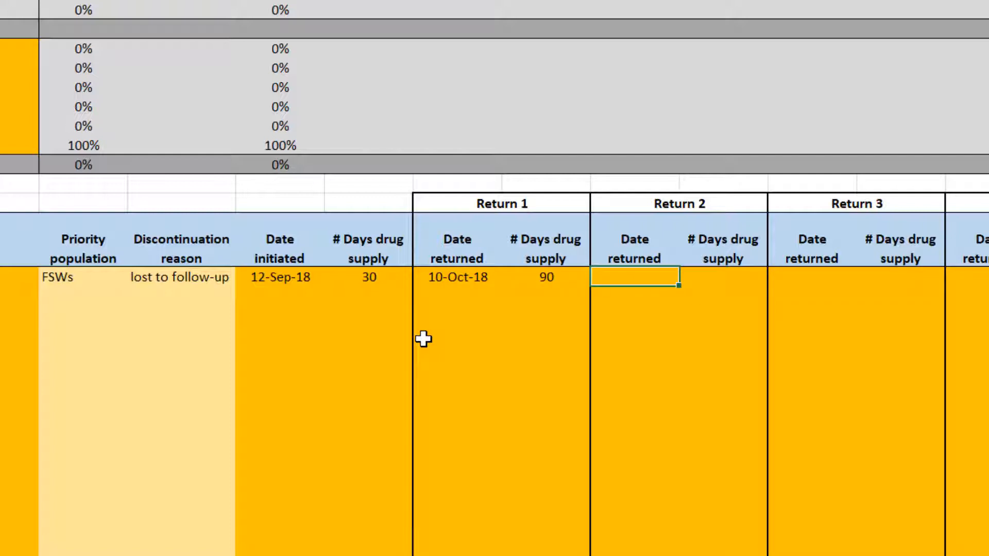
{"action": "type", "text": "12-ja"}
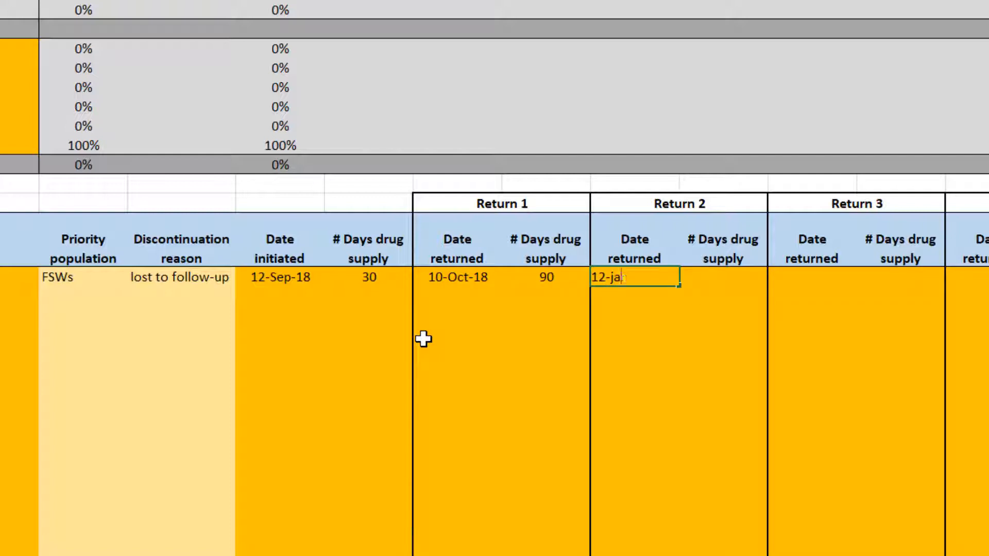
{"action": "type", "text": "n-201"}
{"action": "key", "text": "BackSpace"}
{"action": "type", "text": "19"}
{"action": "key", "text": "Return"}
{"action": "key", "text": "Up"}
{"action": "key", "text": "Right"}
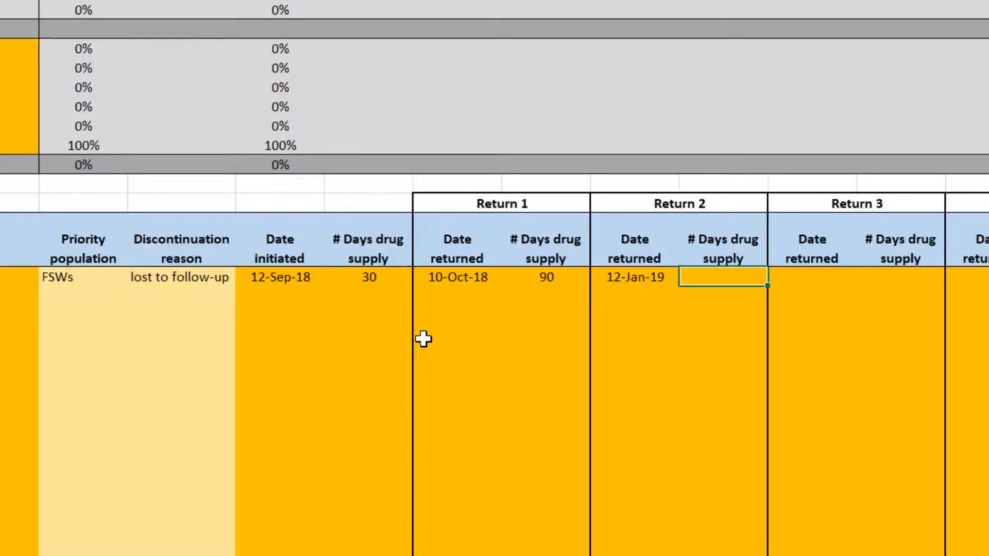
{"action": "type", "text": "90"}
{"action": "key", "text": "Return"}
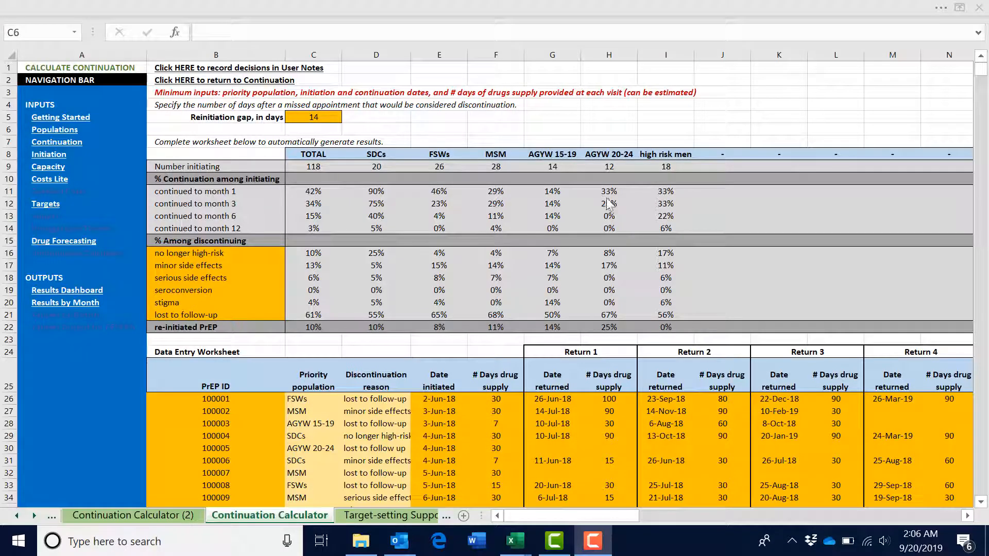
Examine the client records in the completed Data Entry Worksheet, including their discontinuation reasons and return visits.
{"action": "scroll", "coordinate": [756, 231], "scroll_direction": "down", "scroll_amount": 9}
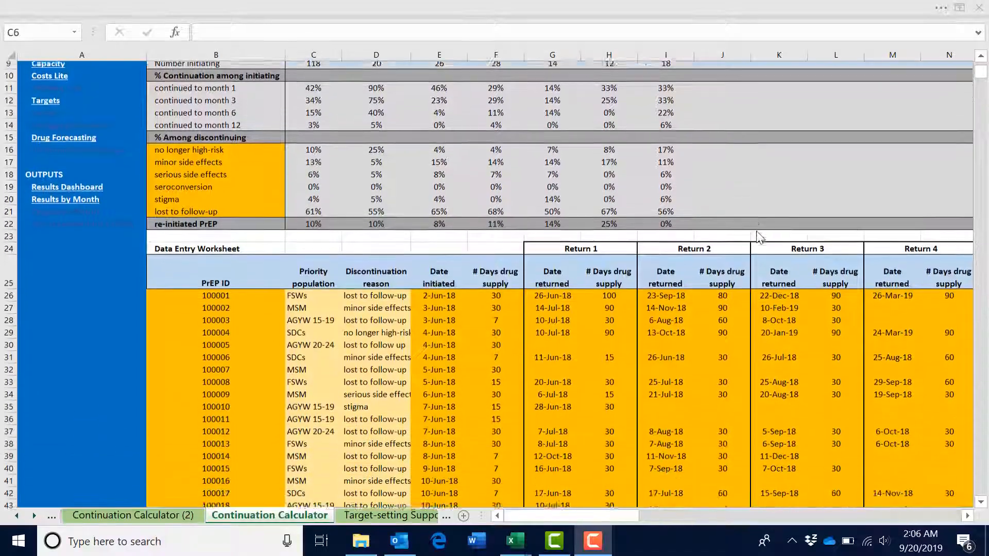
{"action": "scroll", "coordinate": [755, 236], "scroll_direction": "down", "scroll_amount": 8}
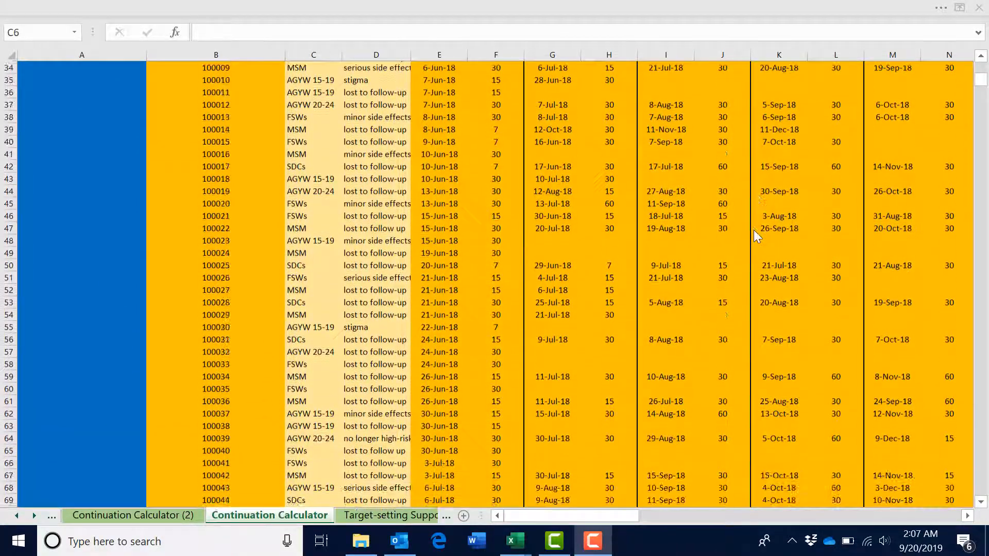
{"action": "scroll", "coordinate": [755, 232], "scroll_direction": "down", "scroll_amount": 9}
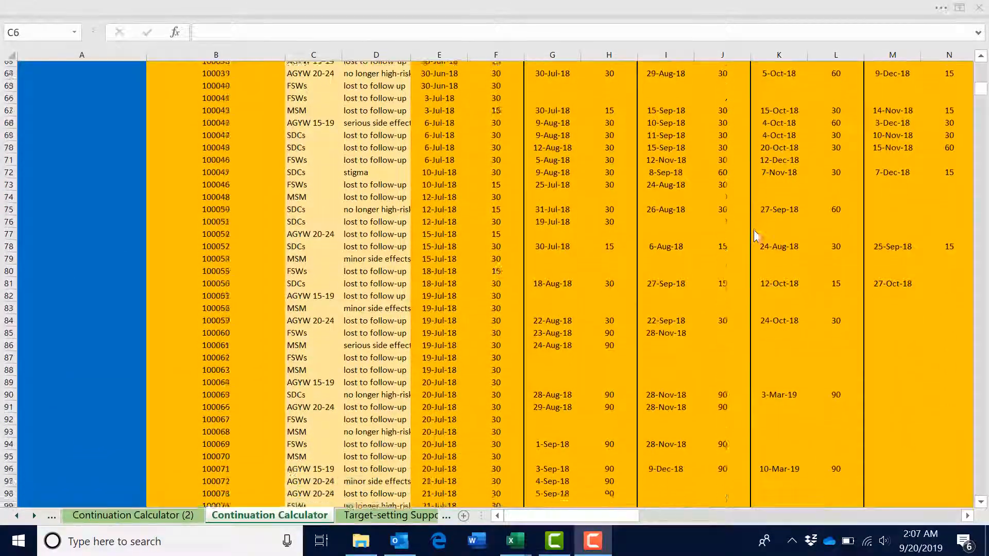
{"action": "scroll", "coordinate": [753, 230], "scroll_direction": "down", "scroll_amount": 1}
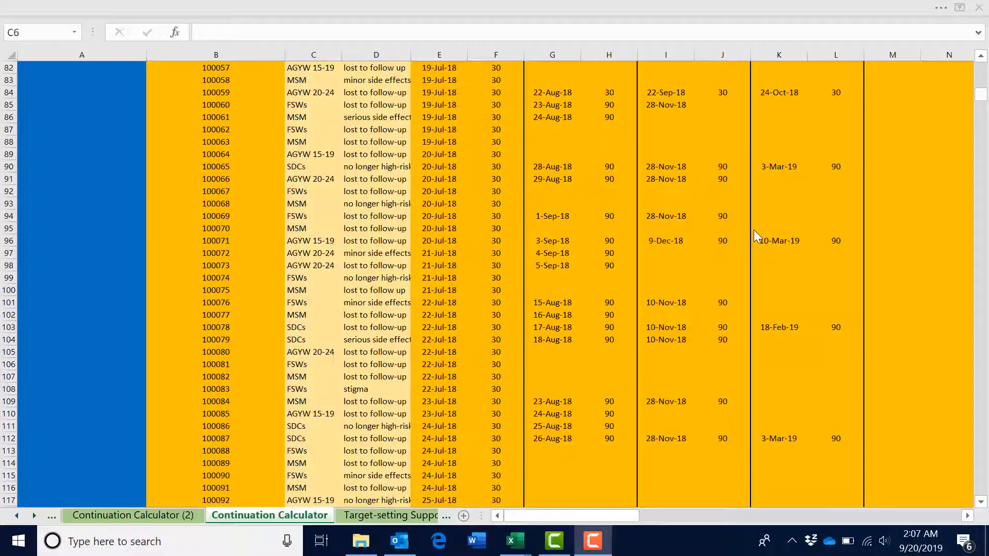
{"action": "scroll", "coordinate": [753, 230], "scroll_direction": "down", "scroll_amount": 4}
{"action": "scroll", "coordinate": [753, 231], "scroll_direction": "down", "scroll_amount": 1}
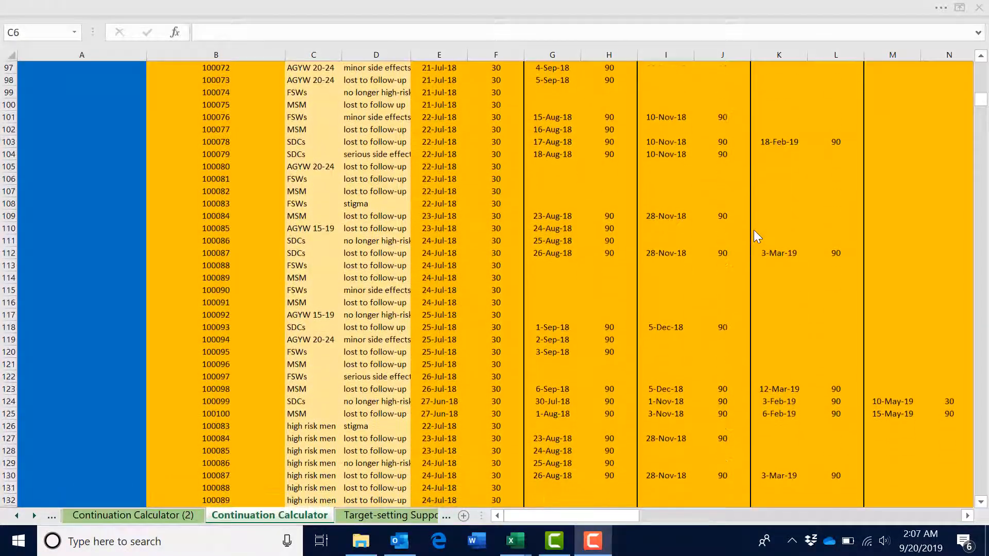
{"action": "scroll", "coordinate": [753, 230], "scroll_direction": "up", "scroll_amount": 11}
{"action": "scroll", "coordinate": [753, 234], "scroll_direction": "up", "scroll_amount": 14}
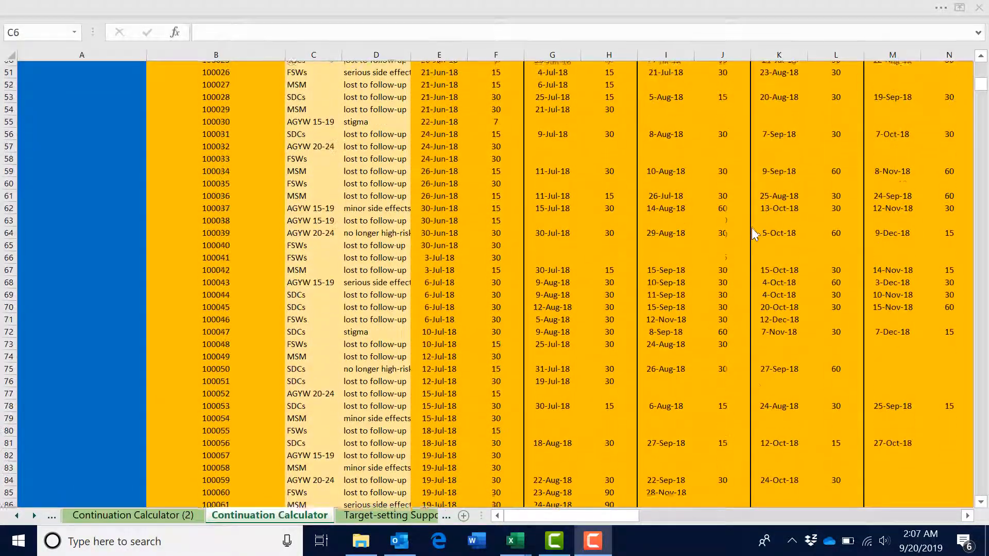
{"action": "scroll", "coordinate": [755, 234], "scroll_direction": "up", "scroll_amount": 7}
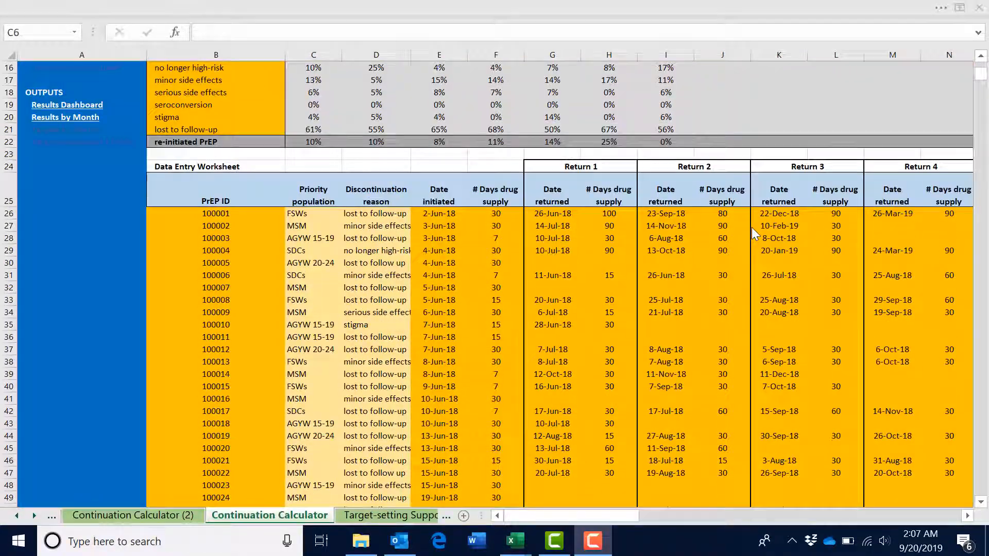